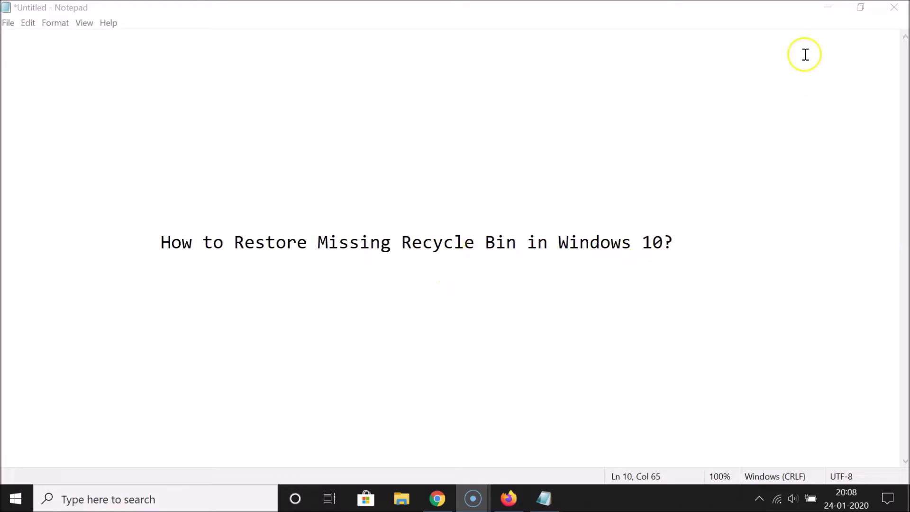
Minimize Notepad and open Personalize > Themes from the desktop, then its Desktop icon settings.
left_click(817, 7)
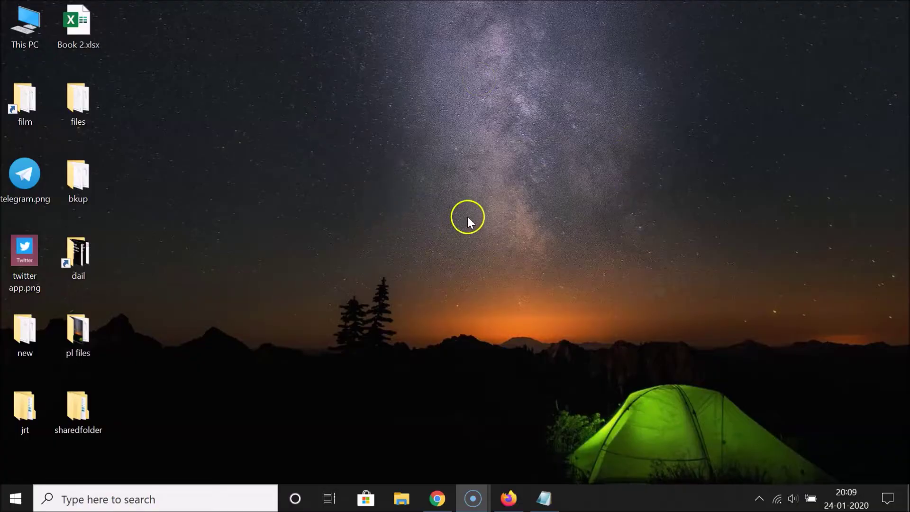
right_click(391, 147)
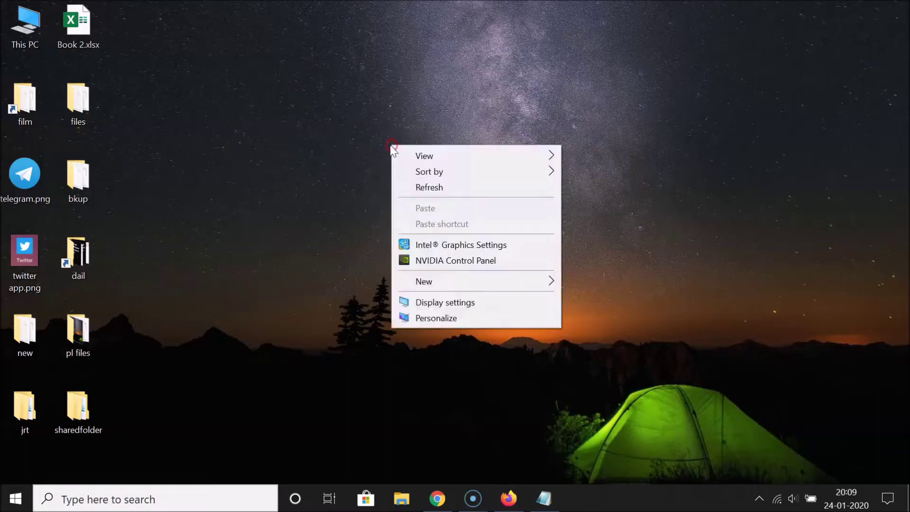
left_click(442, 317)
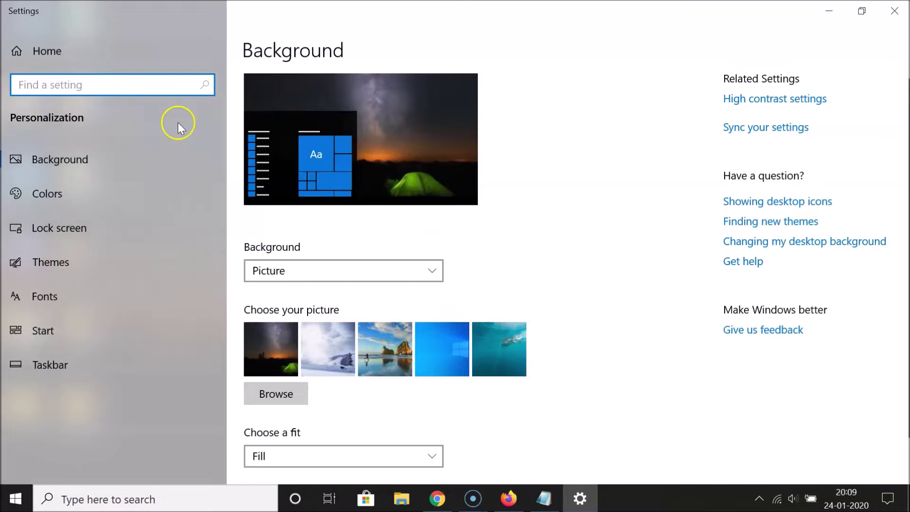
left_click(50, 267)
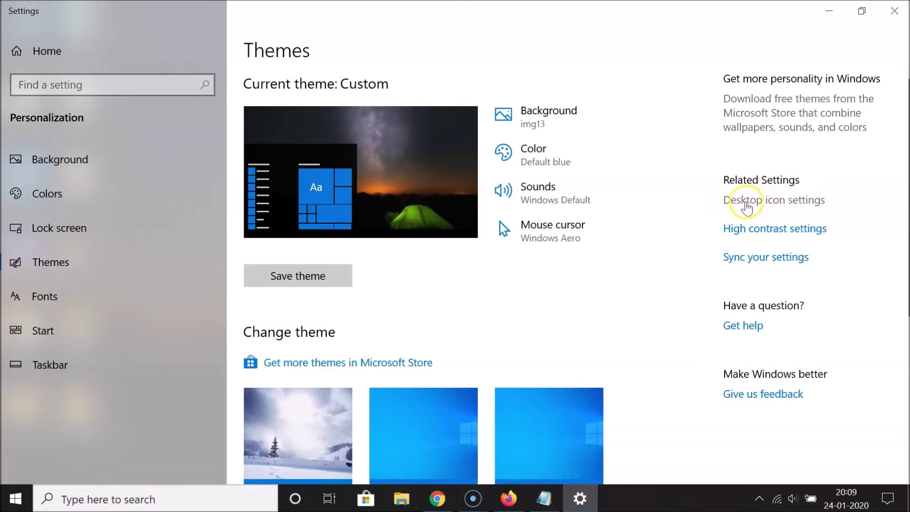
left_click(799, 200)
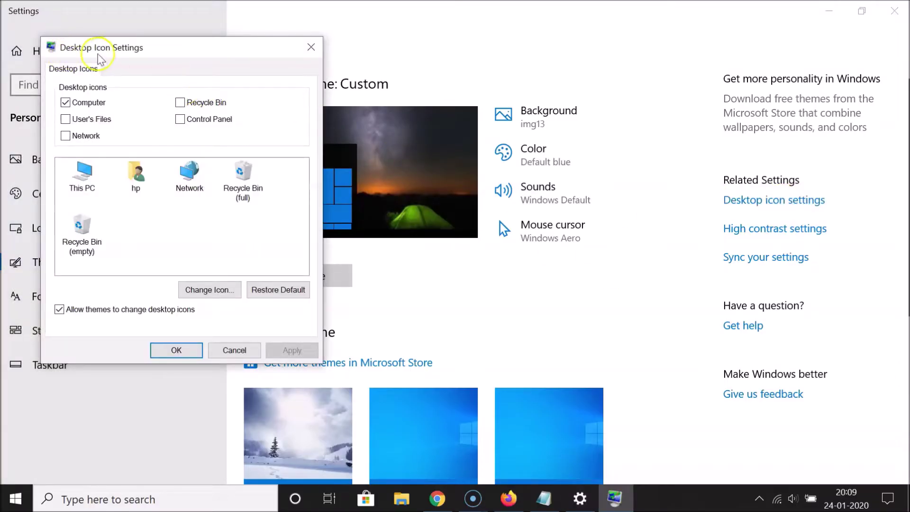
Tick the Recycle Bin desktop icon, apply and confirm it, then close Settings.
left_click(180, 103)
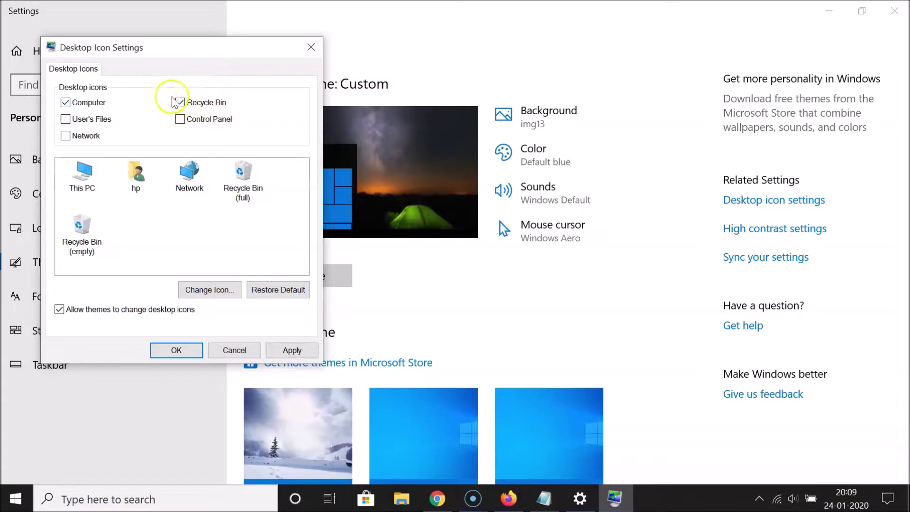
left_click(294, 351)
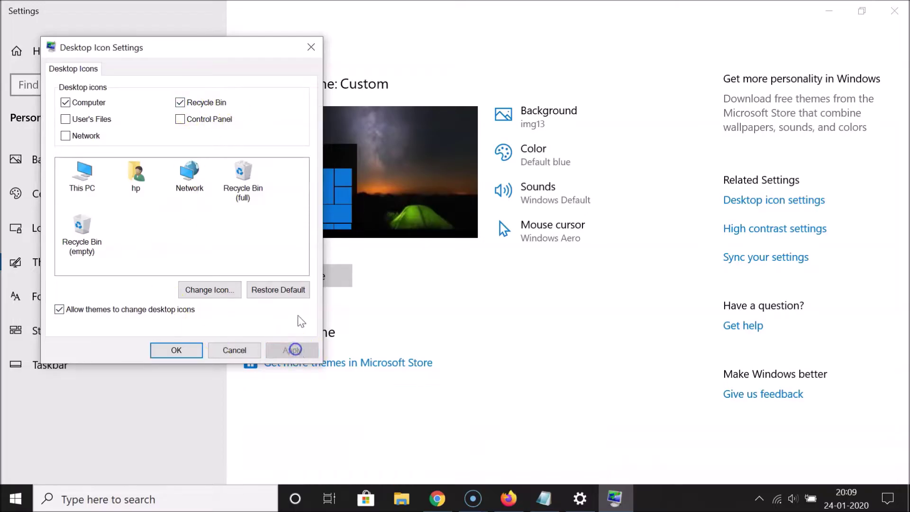
left_click(176, 348)
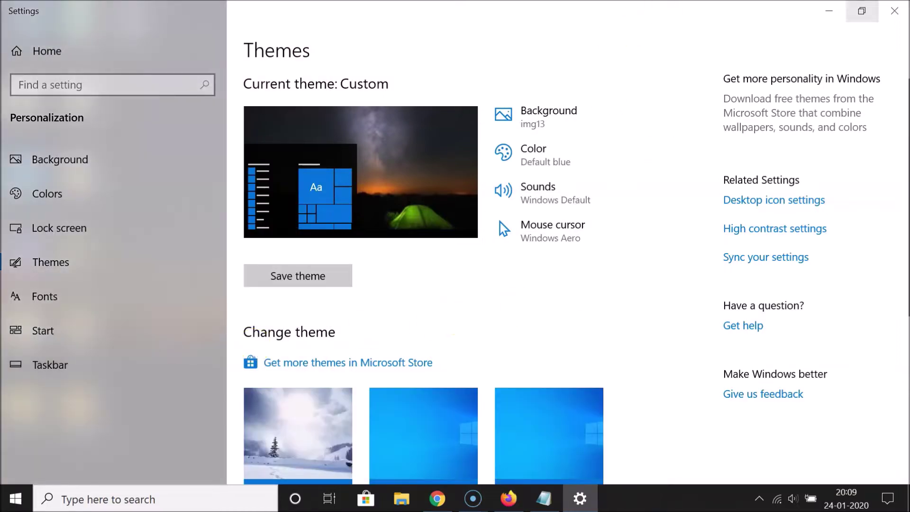
left_click(897, 13)
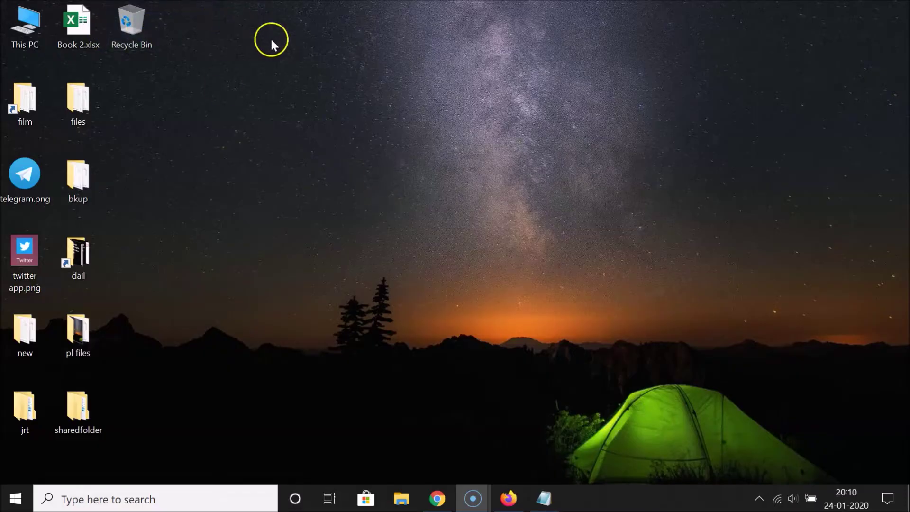
Untick Recycle Bin in Desktop Icon Settings under Personalize > Themes, apply, and close Settings.
right_click(396, 114)
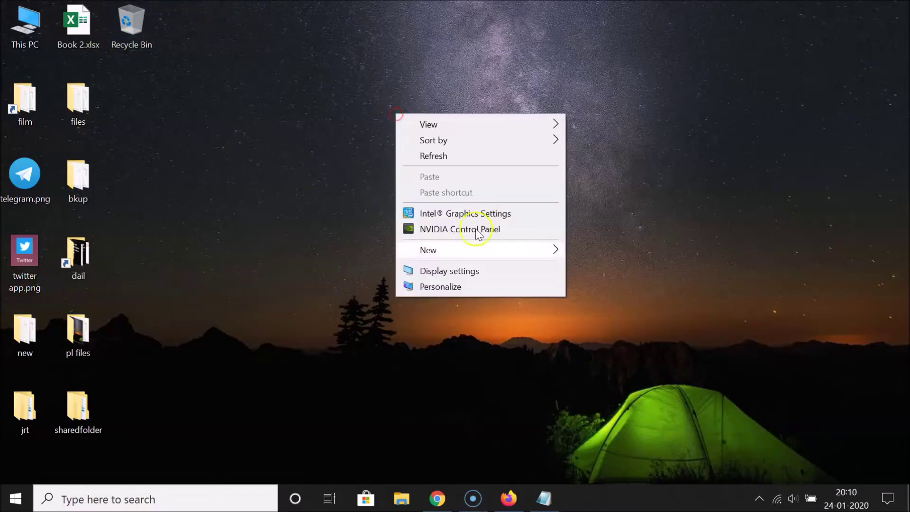
left_click(453, 286)
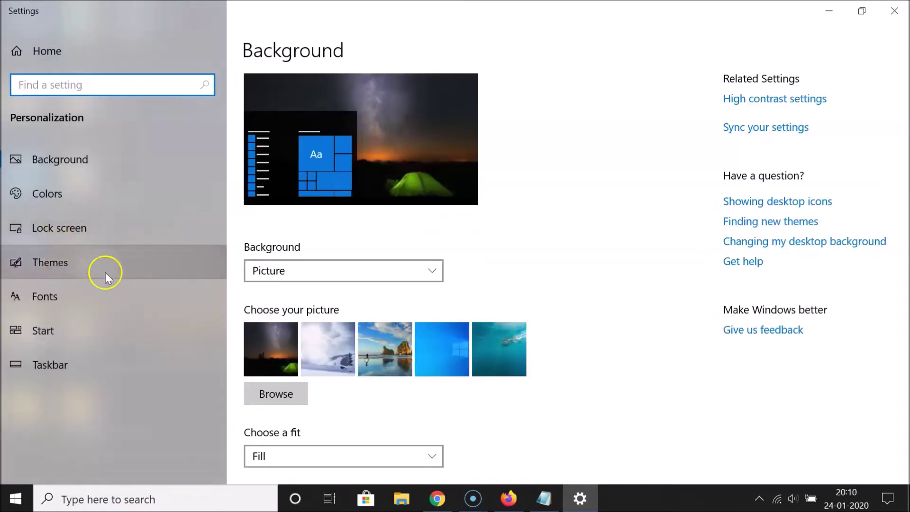
left_click(106, 271)
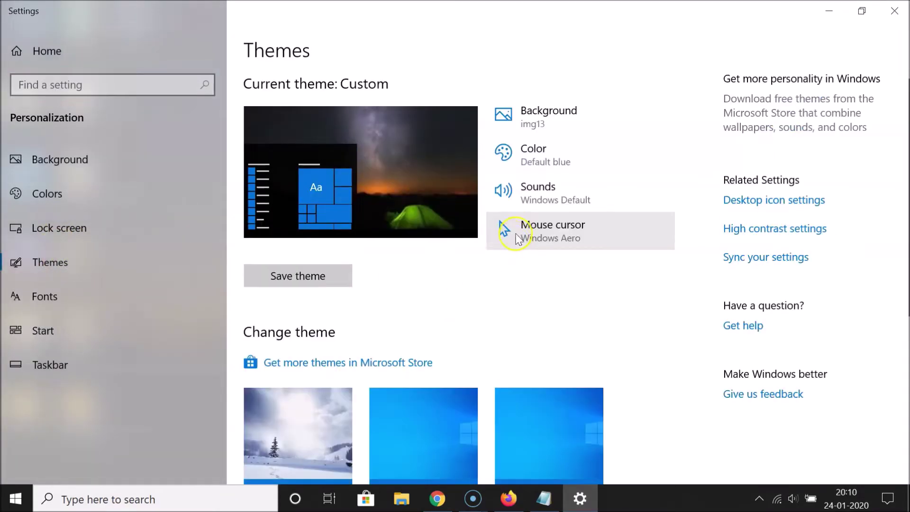
left_click(645, 204)
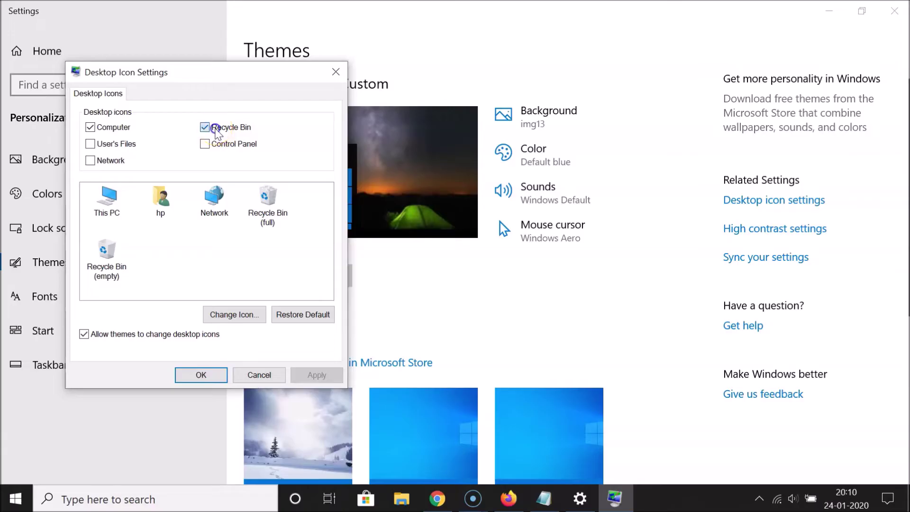
left_click(215, 128)
left_click(317, 375)
left_click(201, 374)
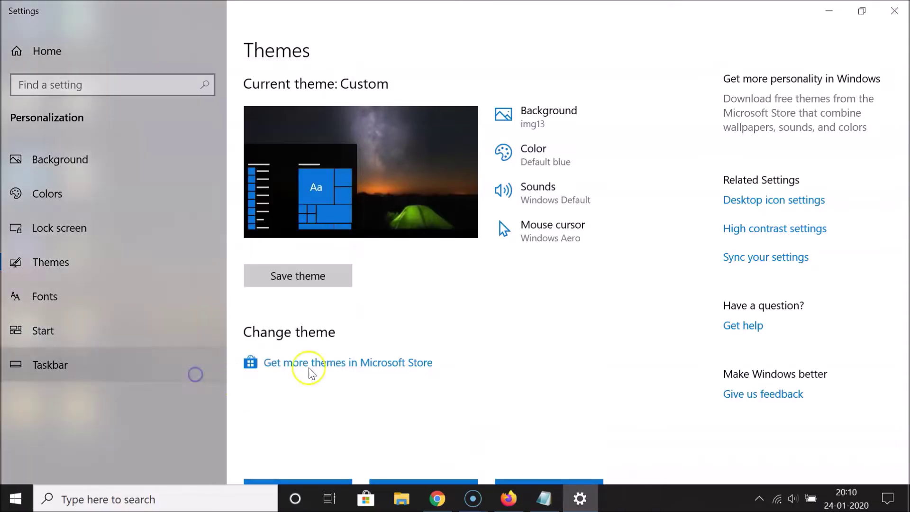
left_click(895, 11)
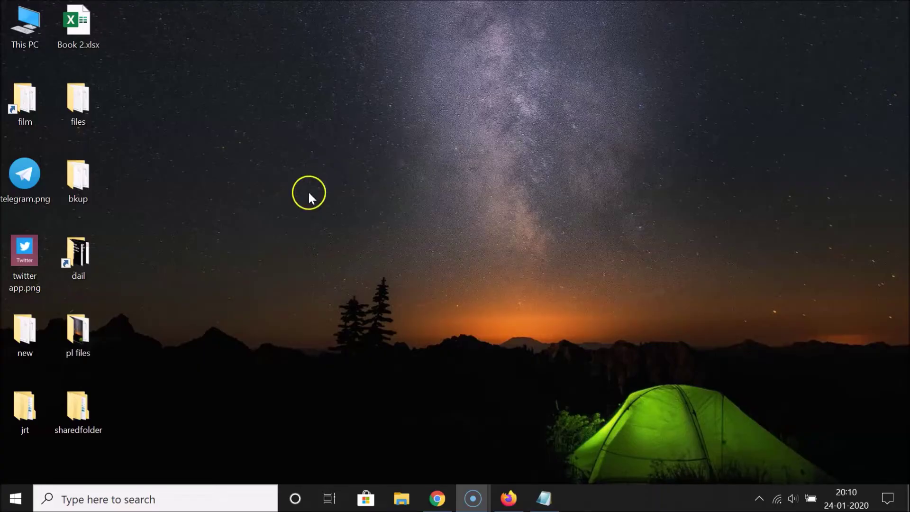
Launch File Explorer from the taskbar search and open Folder Options from its View tab.
left_click(155, 499)
type("file ex")
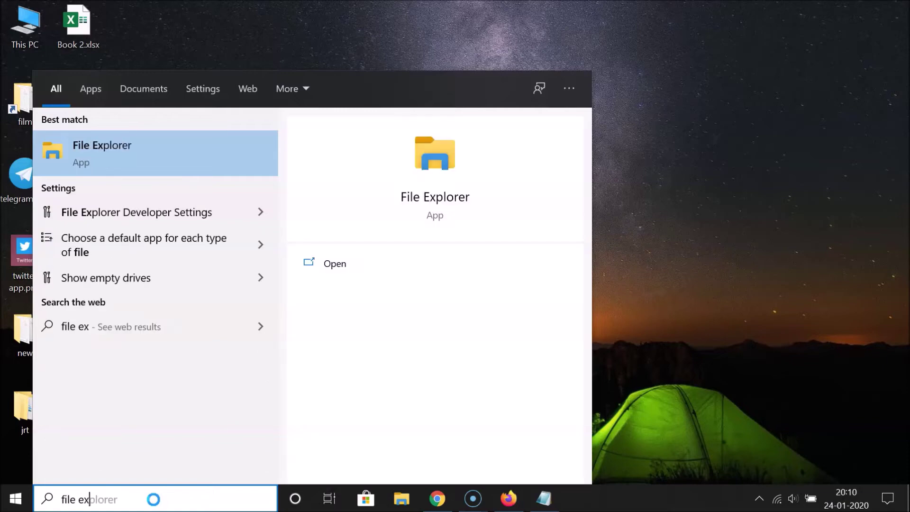
type("plorer")
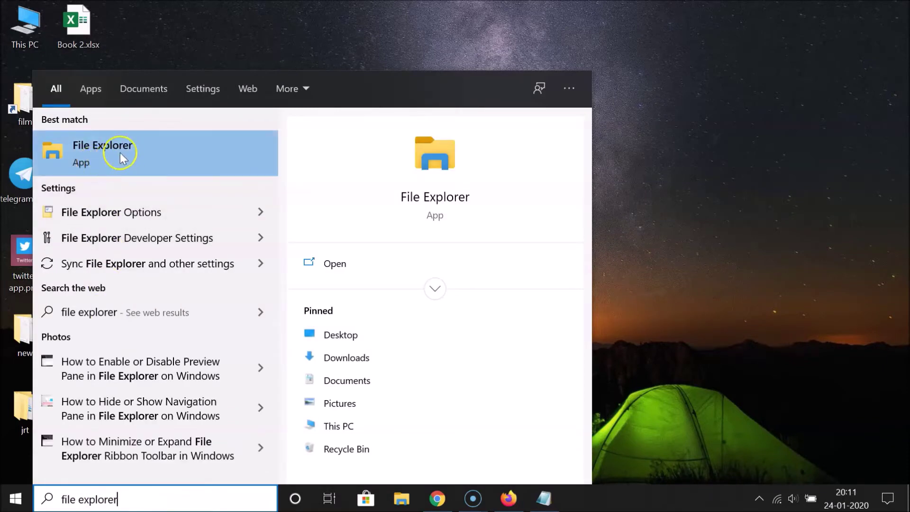
left_click(120, 152)
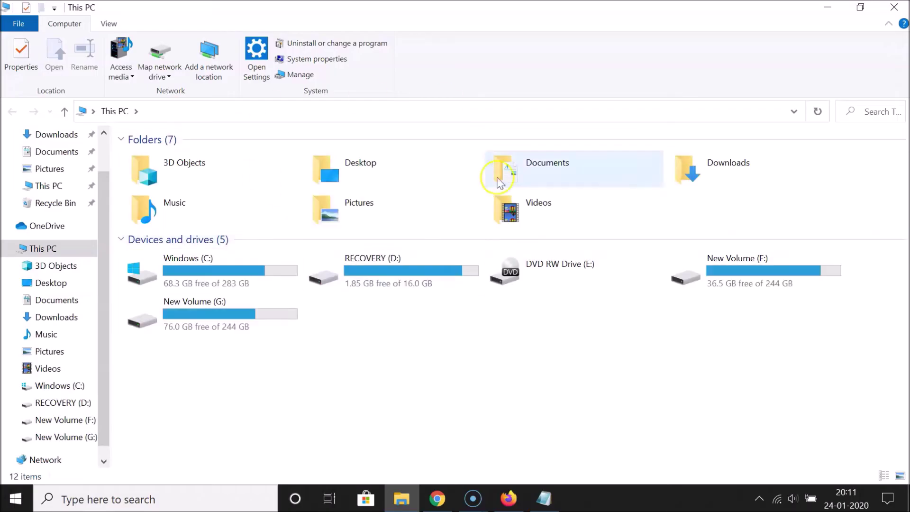
left_click(111, 26)
left_click(623, 77)
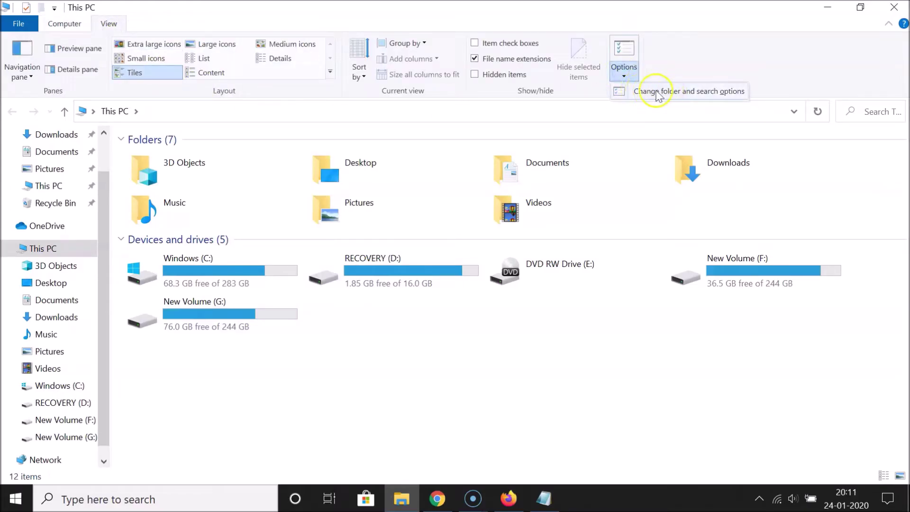
left_click(696, 93)
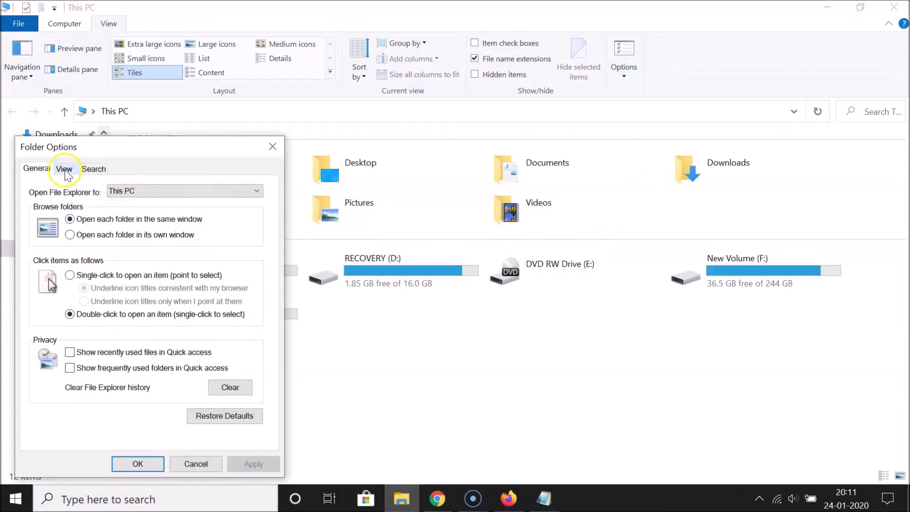
On the View tab, show hidden files, folders and drives and stop hiding protected system files.
left_click(65, 170)
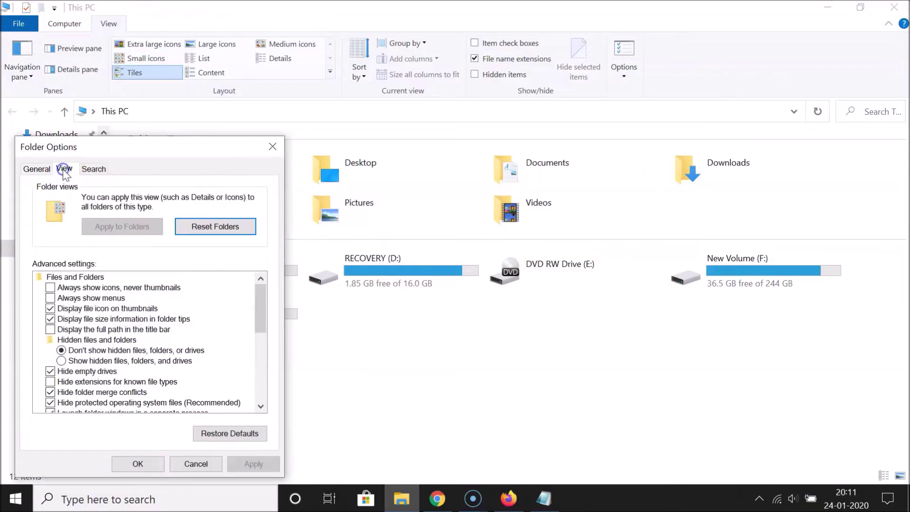
left_click(261, 407)
left_click(261, 407)
left_click(261, 407)
left_click(261, 407)
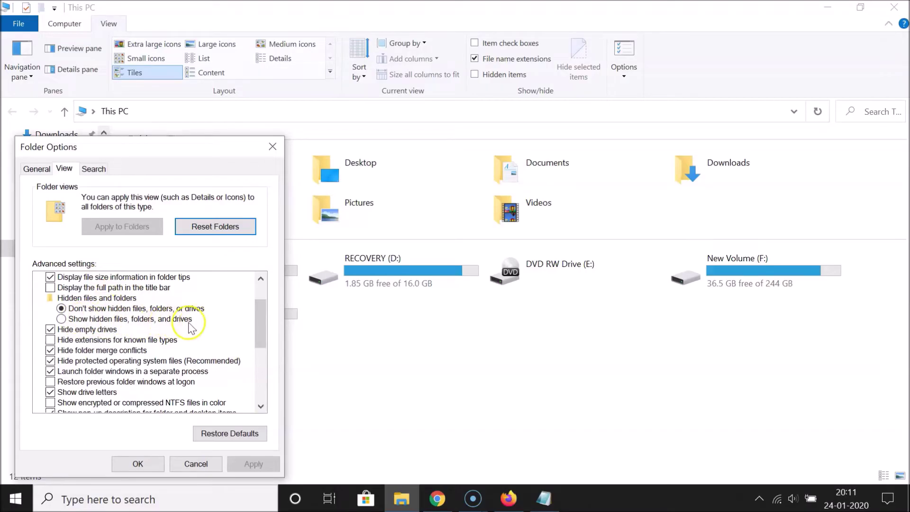
left_click(62, 319)
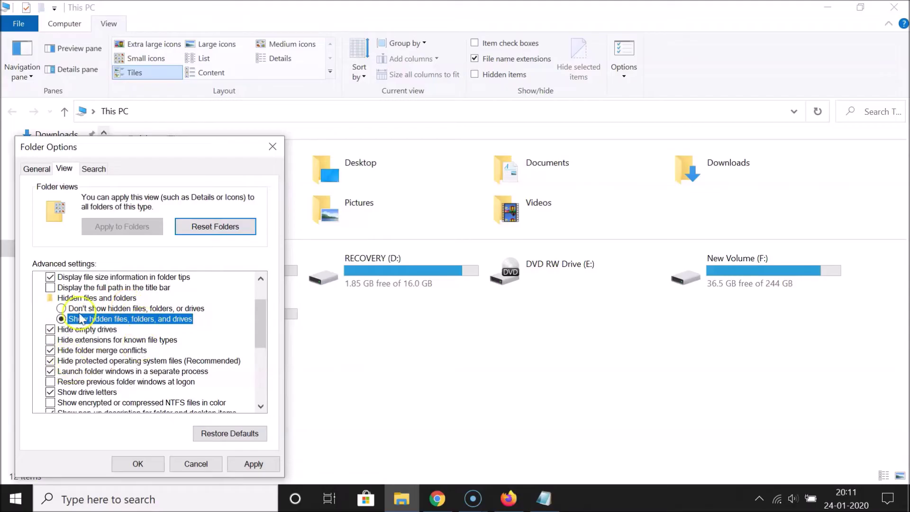
left_click(50, 361)
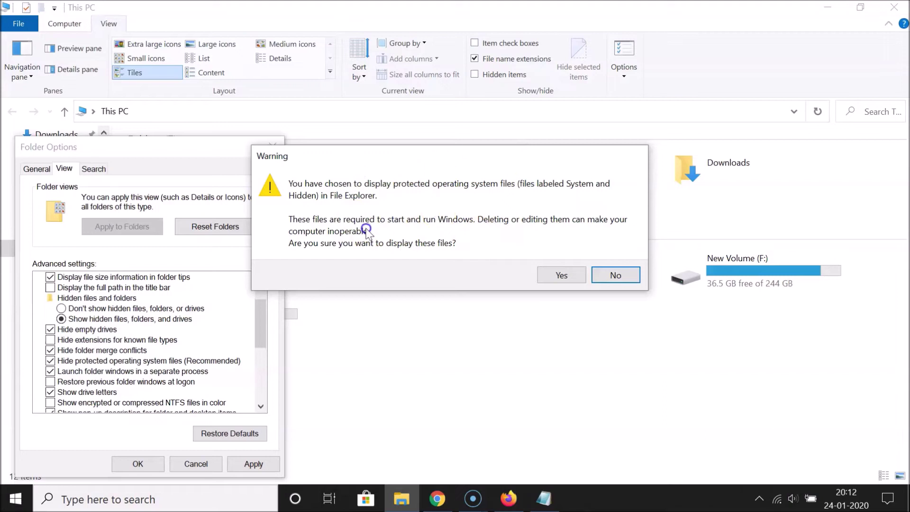
left_click(561, 276)
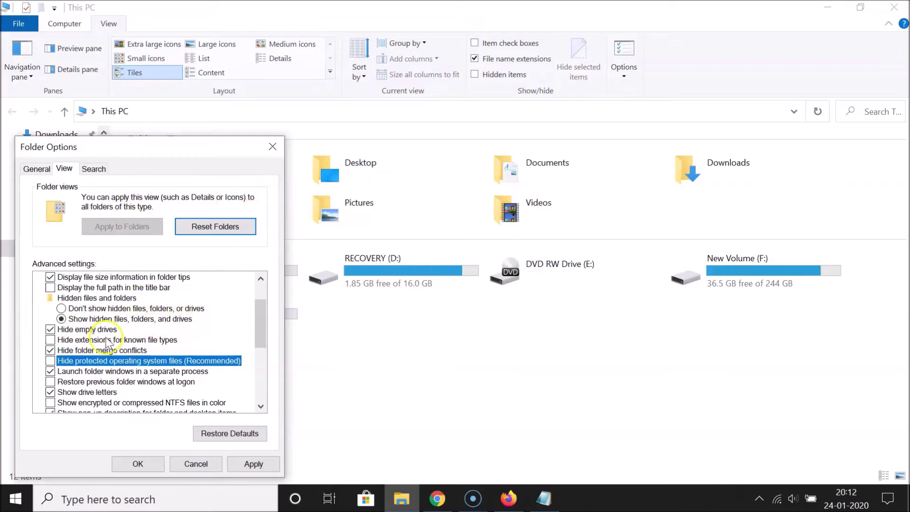
Apply and close Folder Options, then open the Windows (C:) drive.
left_click(250, 464)
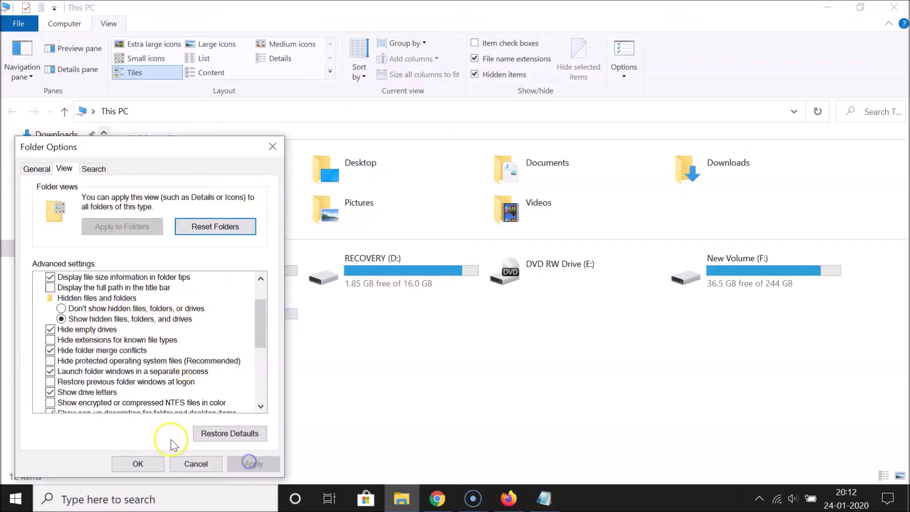
left_click(138, 463)
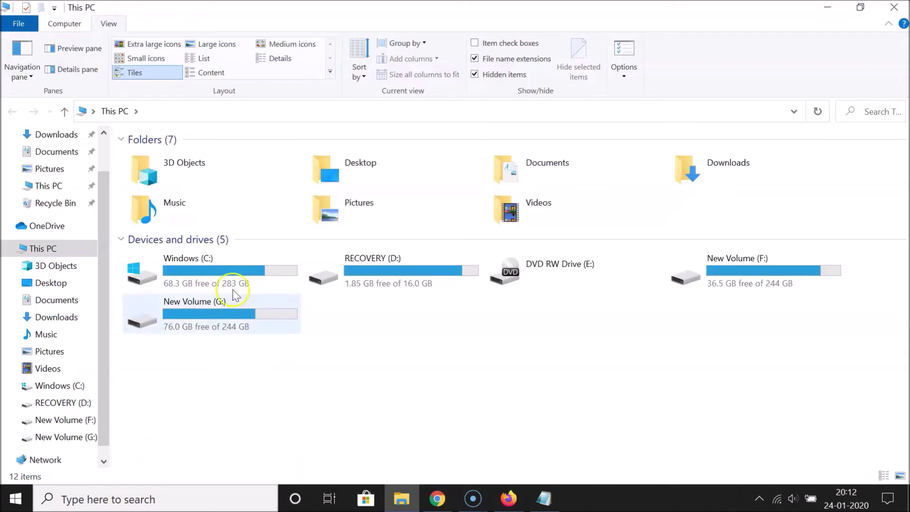
double_click(202, 270)
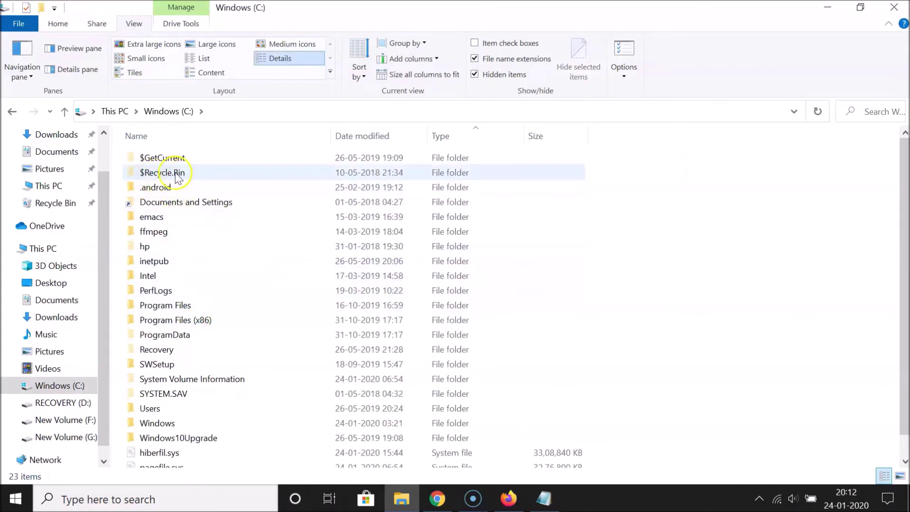
Open the hidden $Recycle.Bin folder and select the Recycle Bin item inside it.
mouse_move(157, 179)
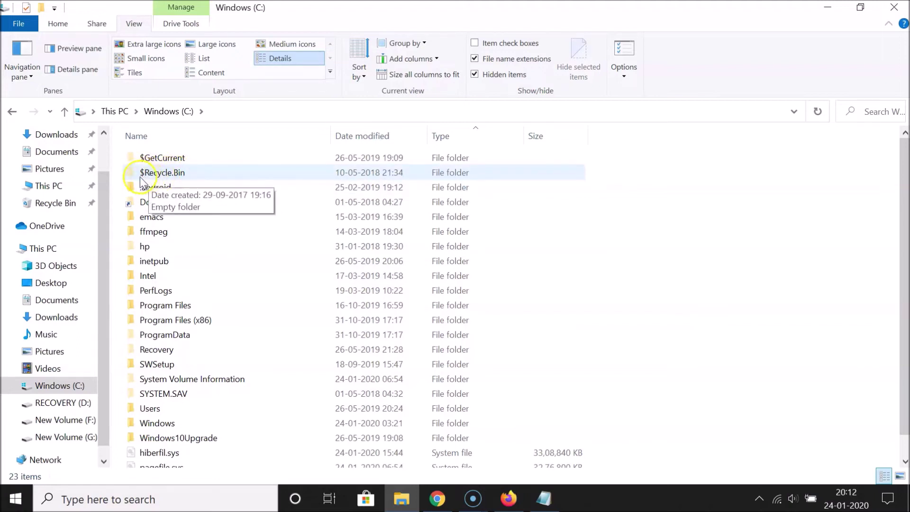
double_click(176, 174)
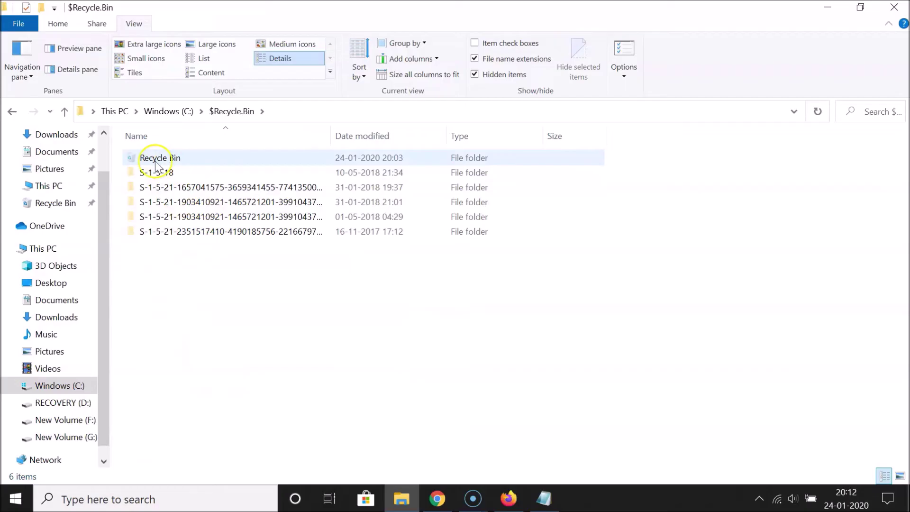
left_click(179, 160)
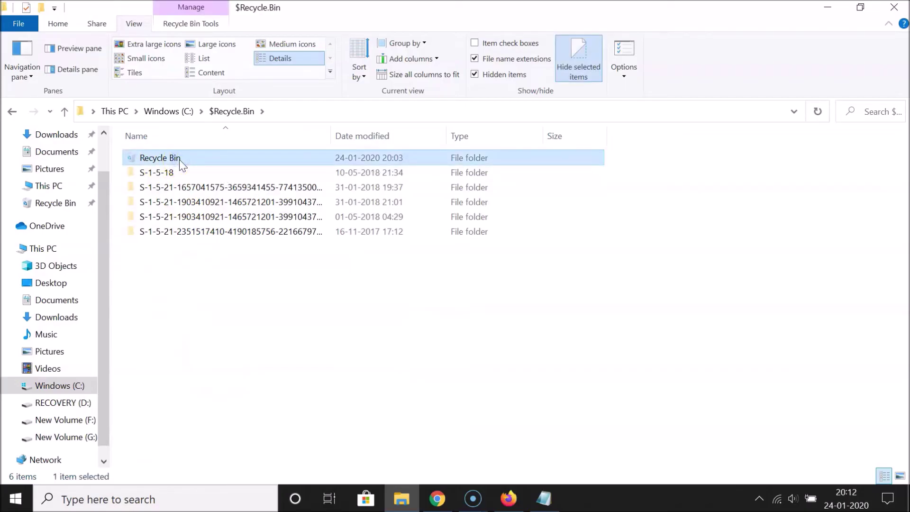
Send the Recycle Bin folder to the desktop as a shortcut and close Explorer.
right_click(180, 159)
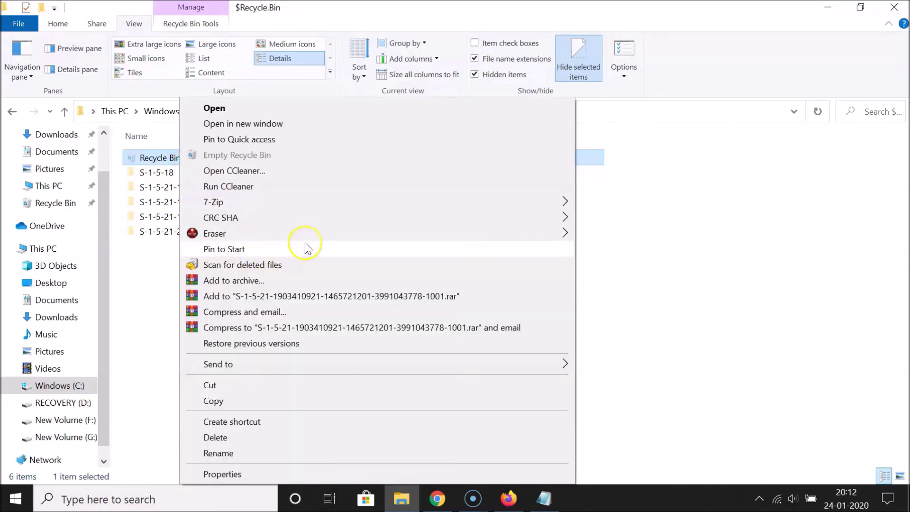
mouse_move(524, 366)
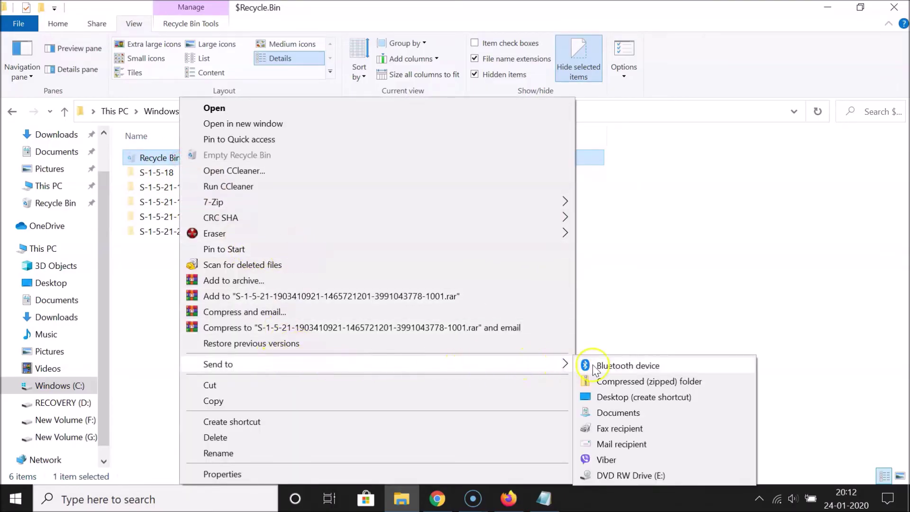
left_click(658, 402)
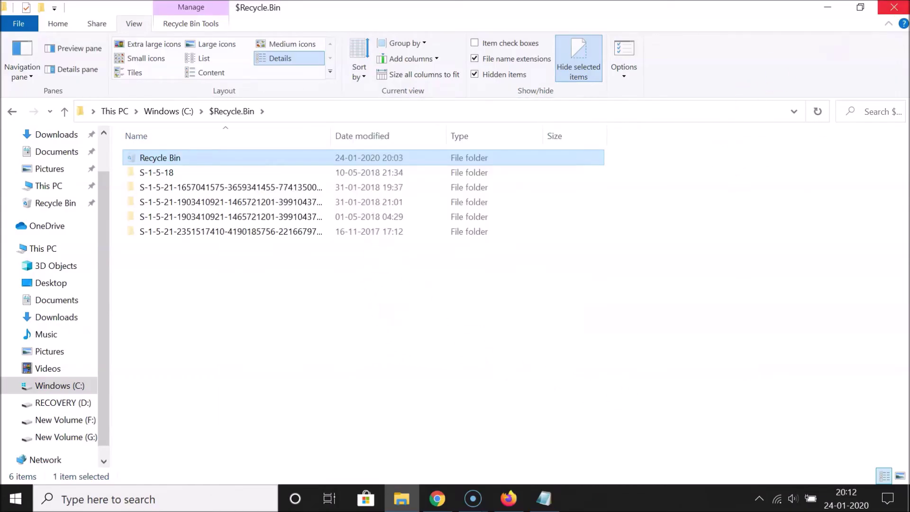
left_click(895, 7)
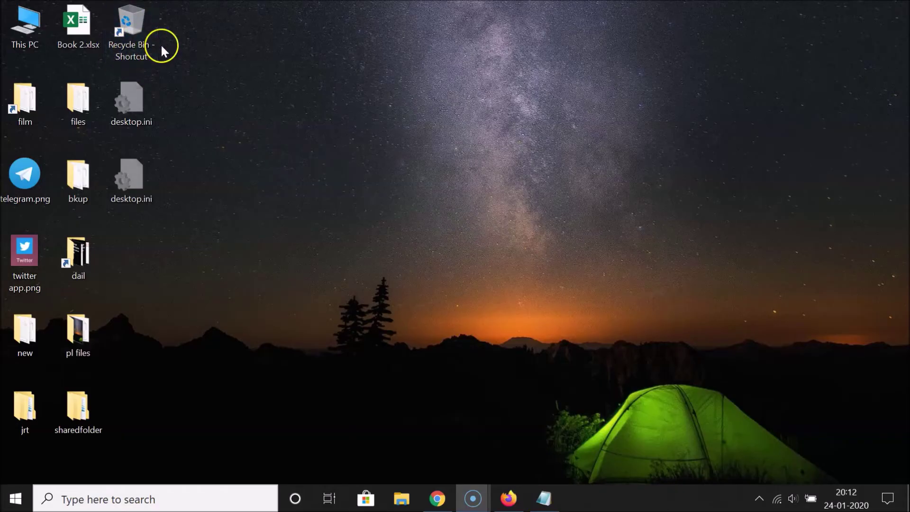
Rename the desktop shortcut from 'Recycle Bin - Shortcut' to 'Recycle Bin'.
right_click(136, 48)
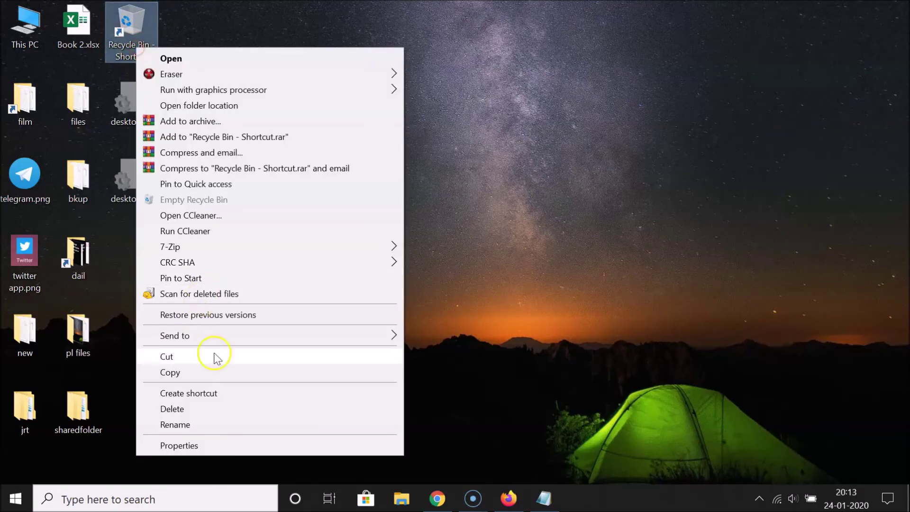
left_click(187, 424)
left_click(151, 58)
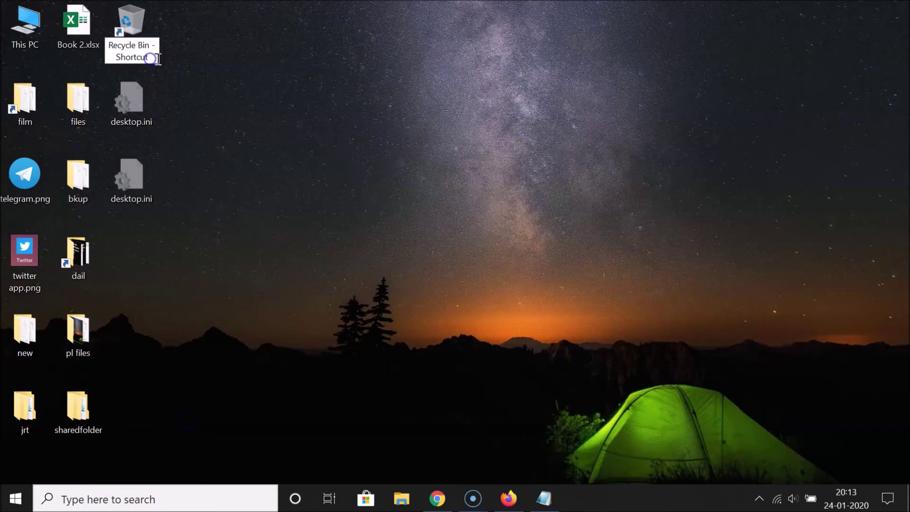
key("BackSpace")
key("BackSpace")
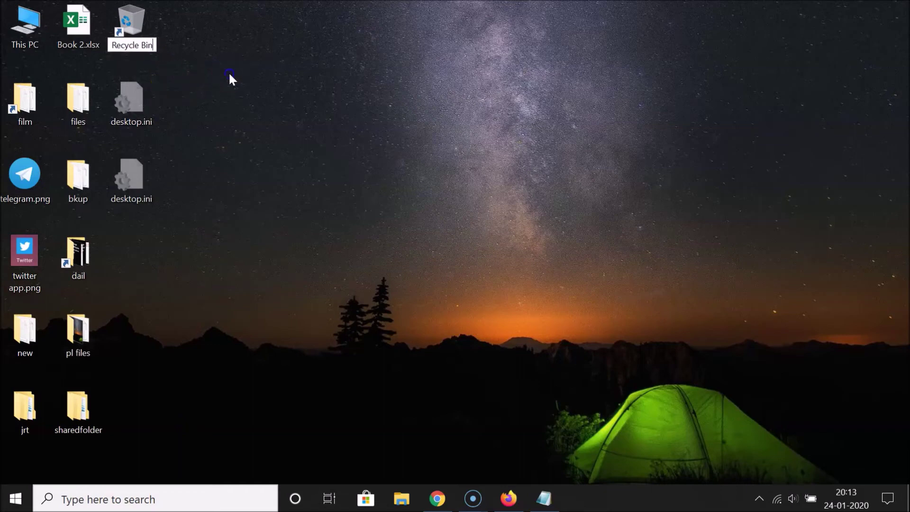
left_click(189, 66)
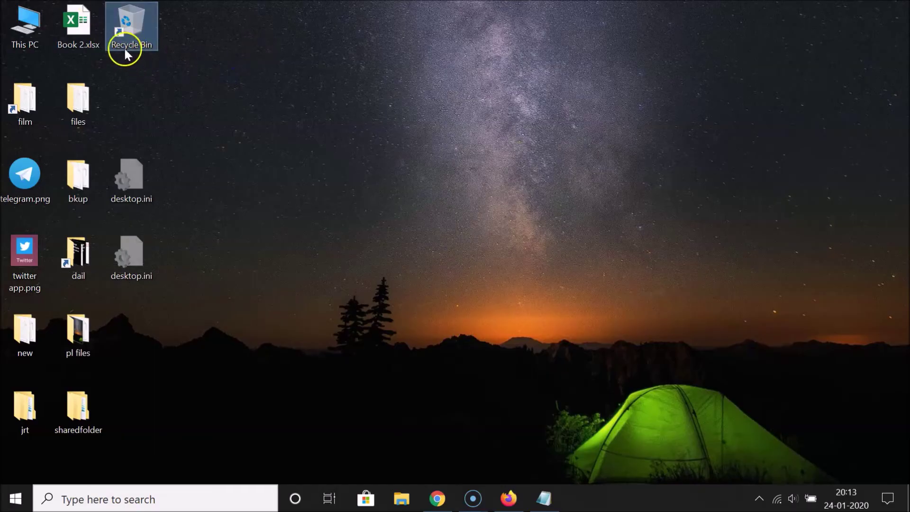
Create a test New Text Document.txt on the desktop and delete it.
right_click(328, 109)
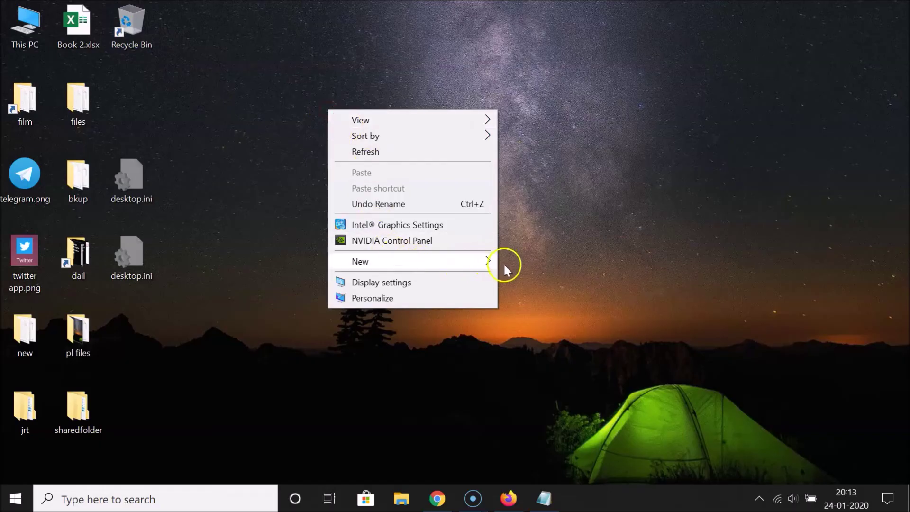
mouse_move(499, 263)
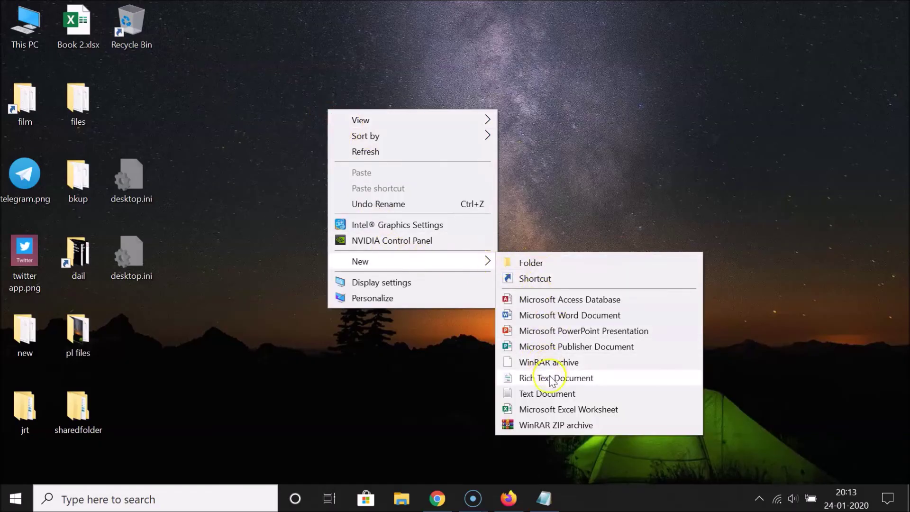
left_click(546, 395)
left_click(368, 106)
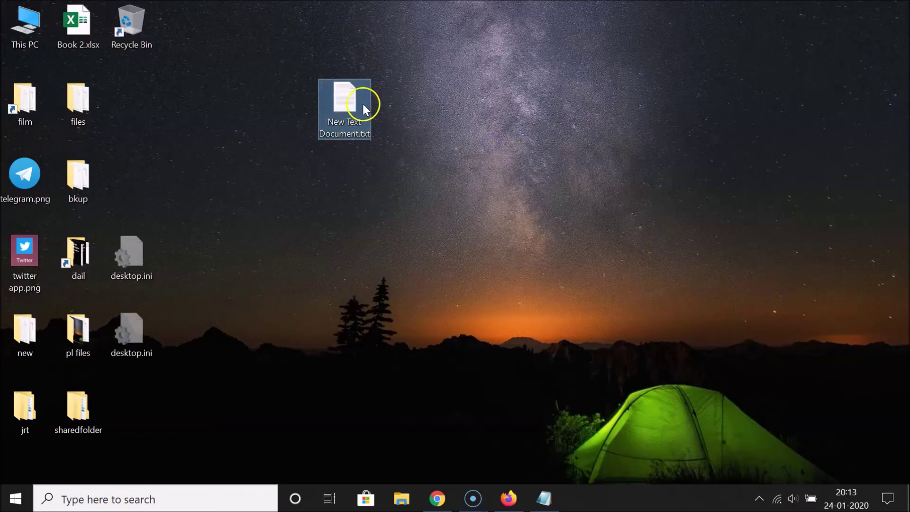
right_click(343, 100)
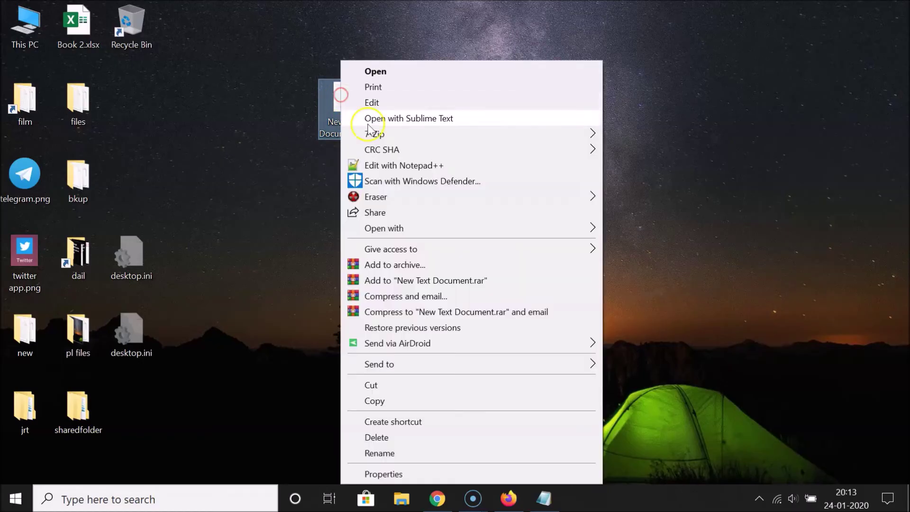
left_click(376, 434)
Open the restored Recycle Bin to confirm the deleted file is there, then close it.
left_click(132, 22)
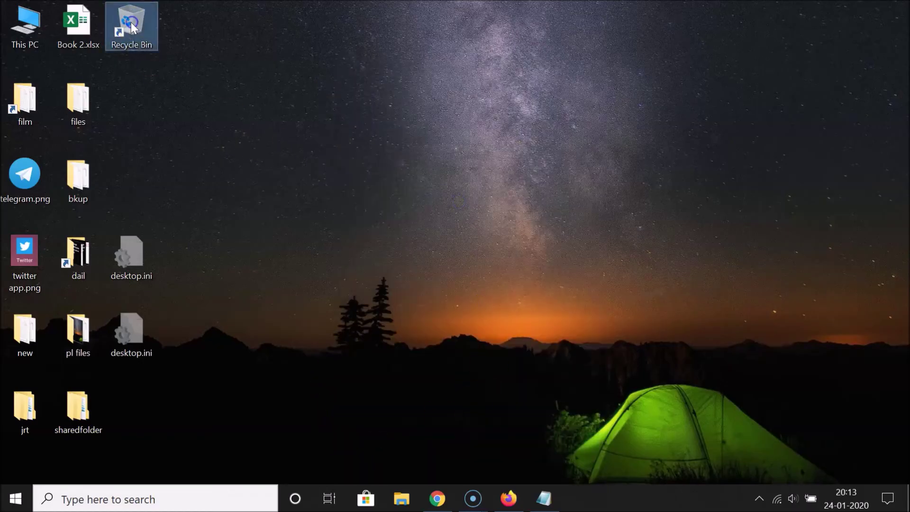
double_click(135, 21)
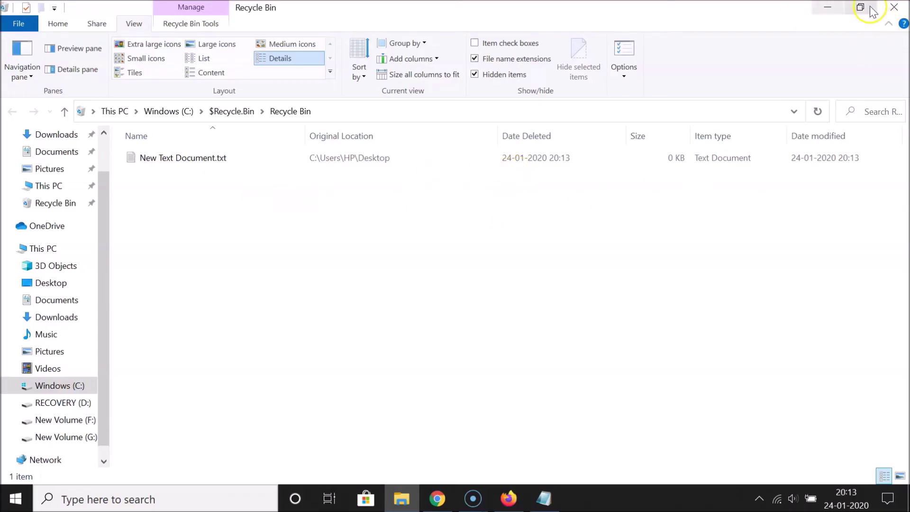
left_click(893, 8)
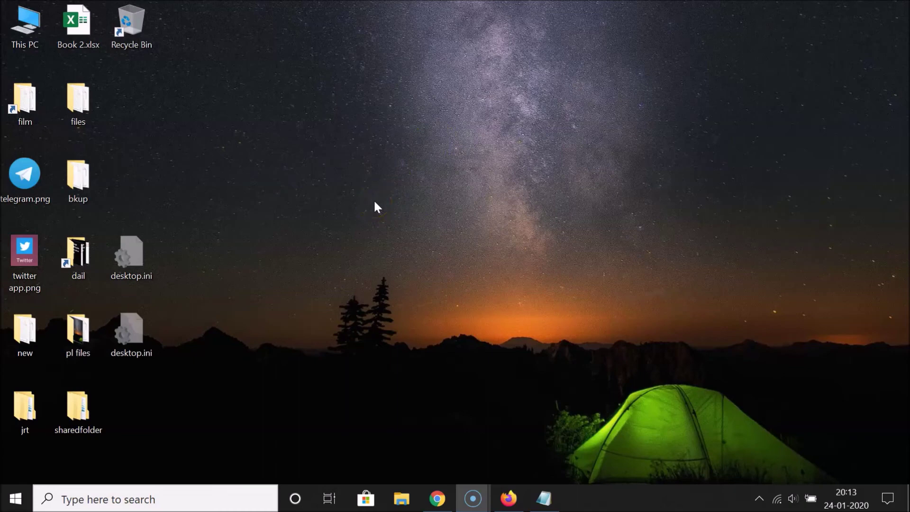
Launch File Explorer and open Folder Options on its View tab.
left_click(147, 500)
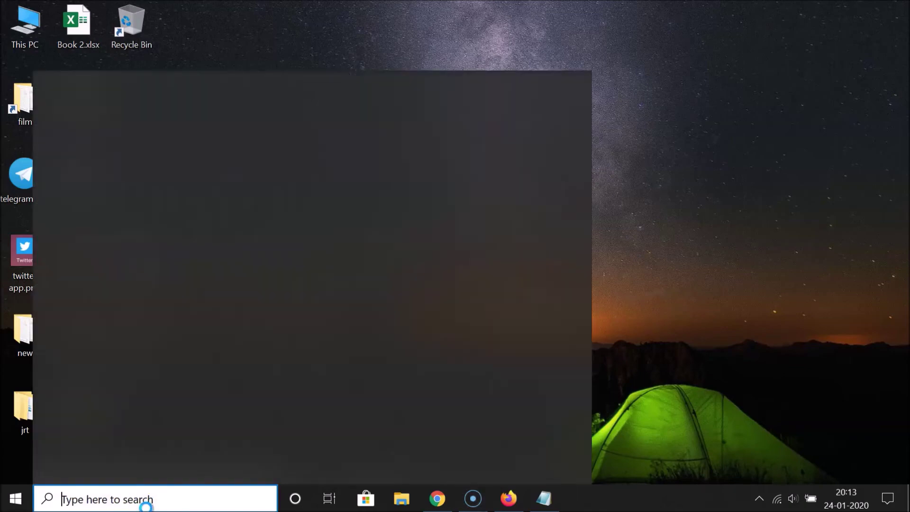
type("file ex")
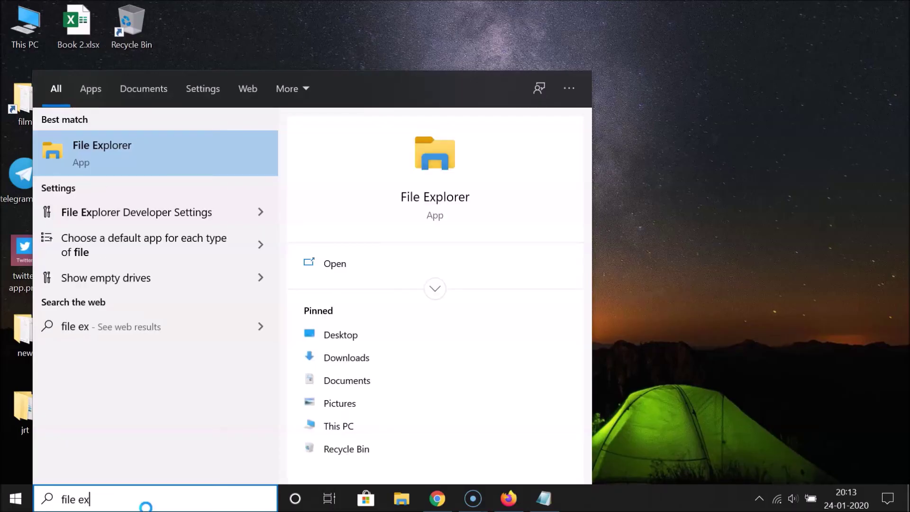
type("plorer")
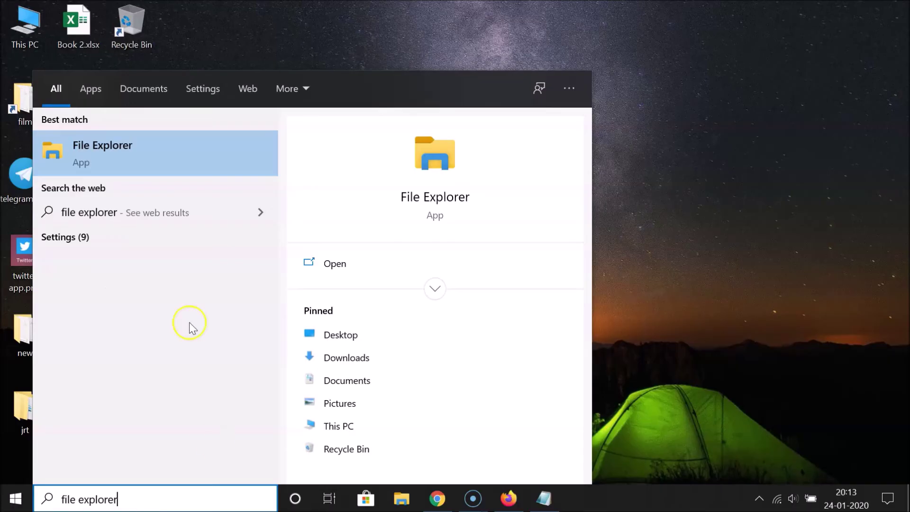
left_click(112, 148)
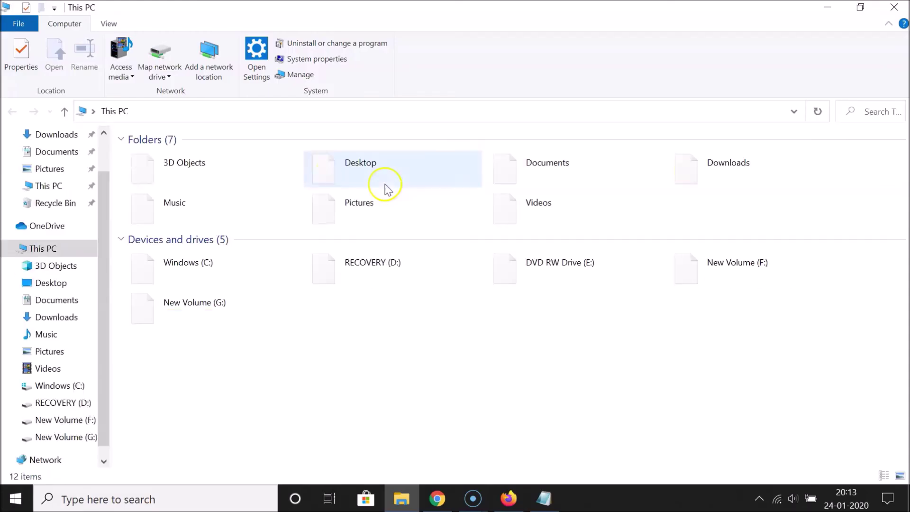
left_click(113, 28)
left_click(624, 71)
left_click(686, 91)
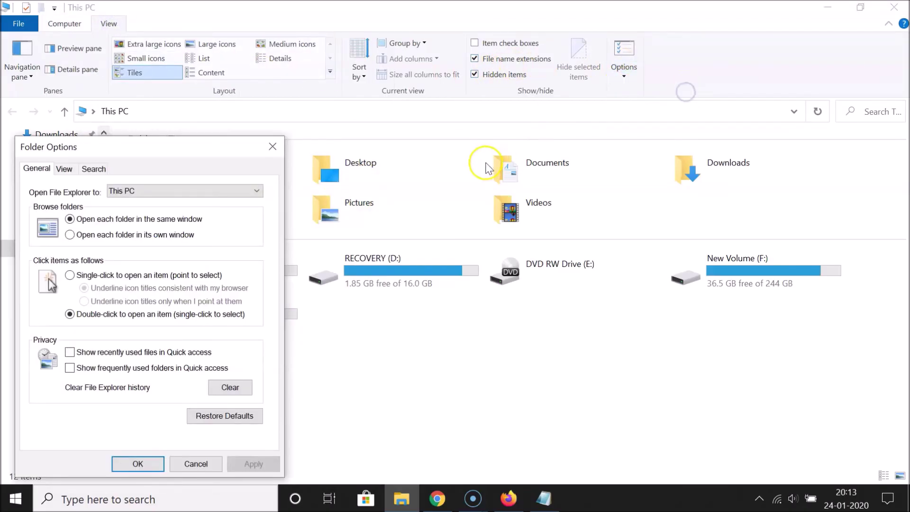
left_click(63, 169)
Choose Don't show hidden files, hide protected OS files, apply, then check Windows (C:) and close Explorer.
left_click(260, 407)
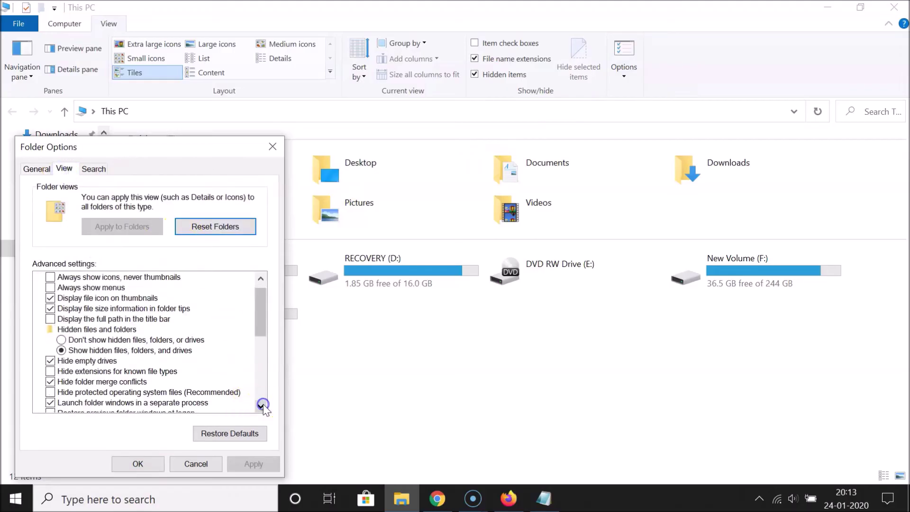
left_click(261, 406)
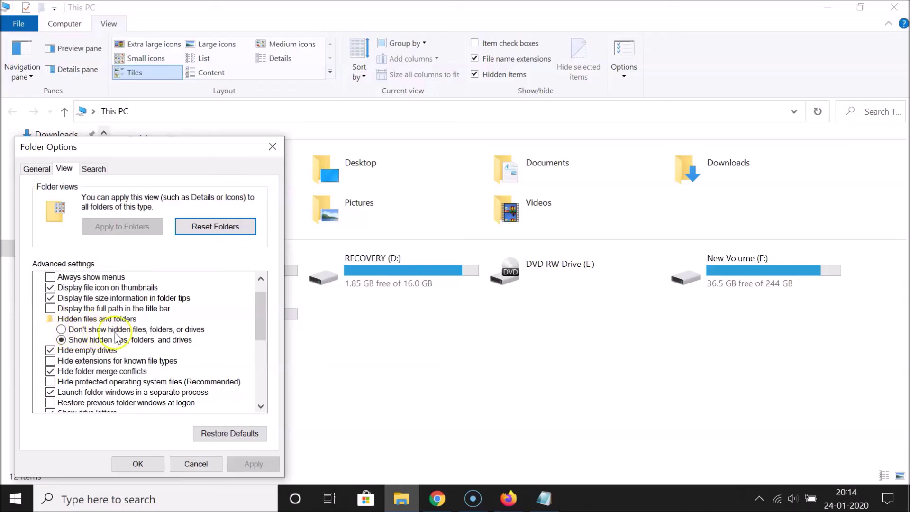
left_click(62, 329)
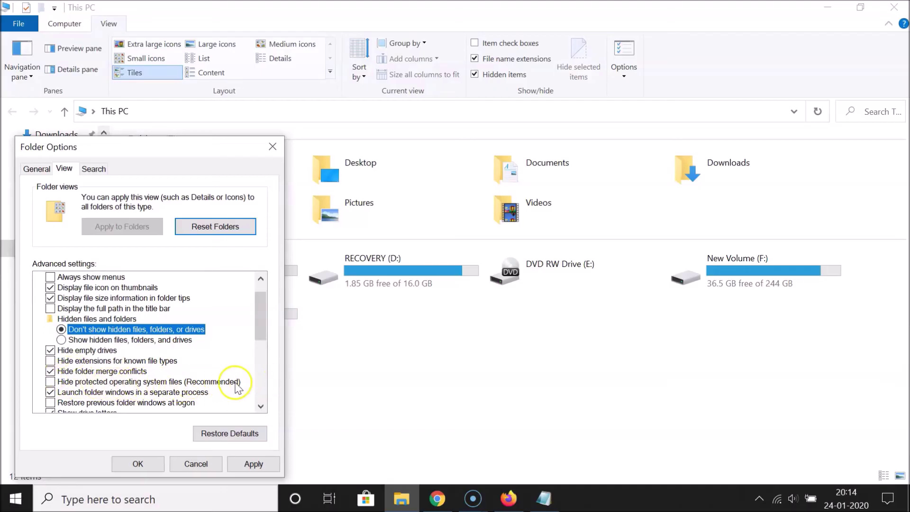
left_click(51, 382)
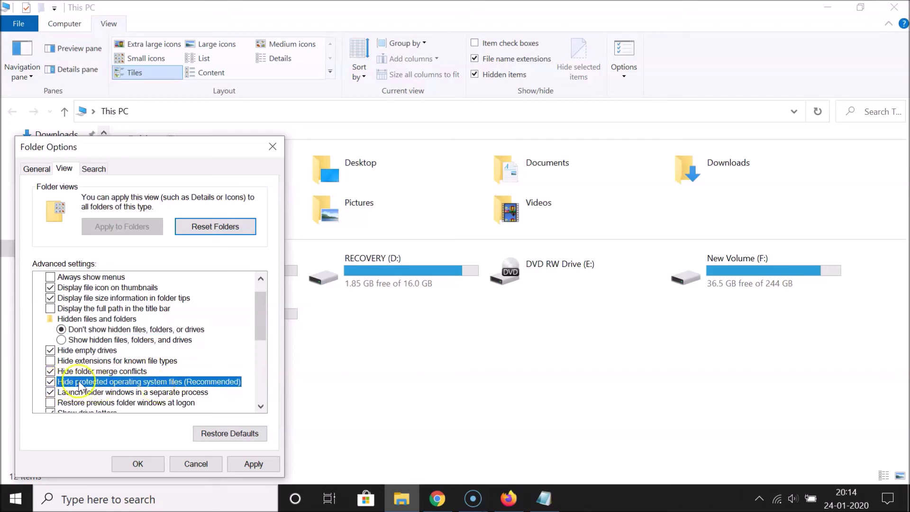
left_click(254, 463)
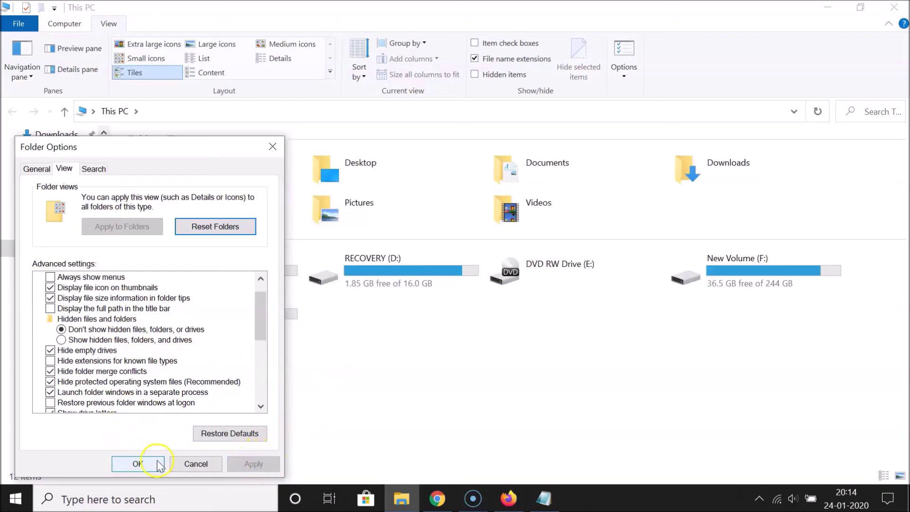
left_click(138, 463)
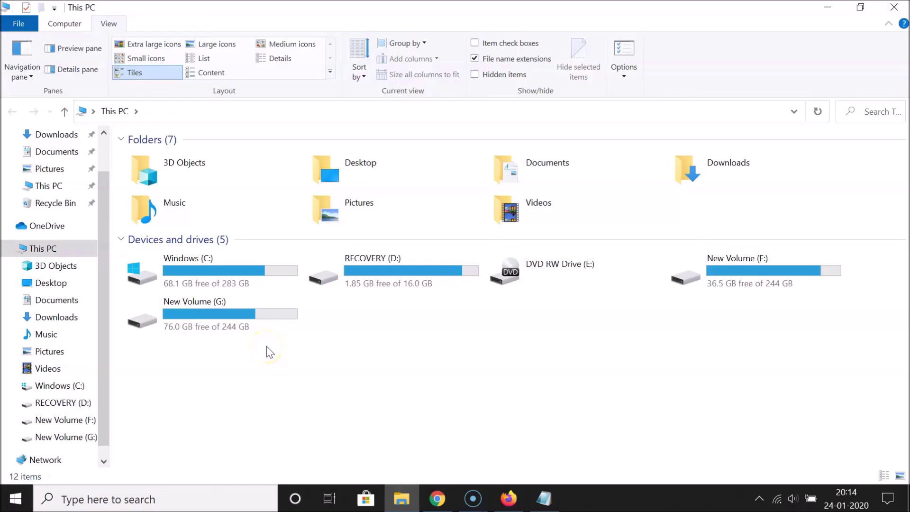
double_click(238, 271)
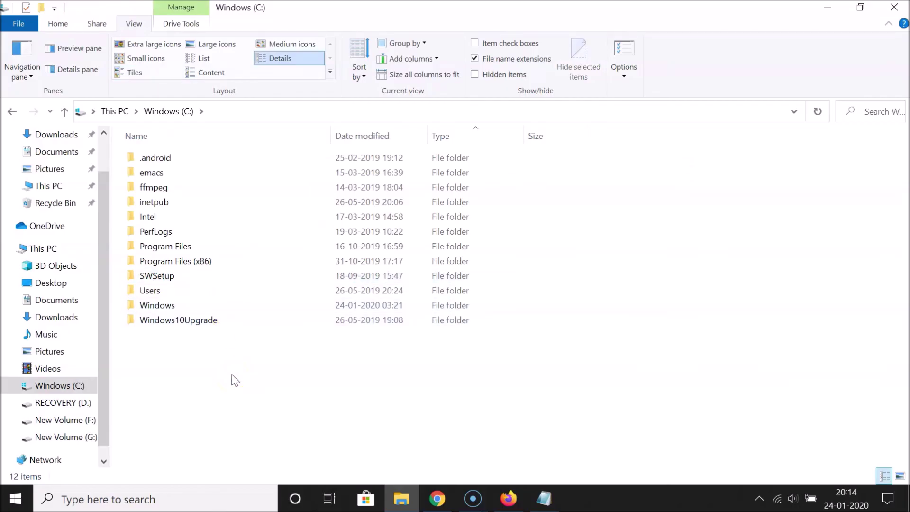
left_click(894, 7)
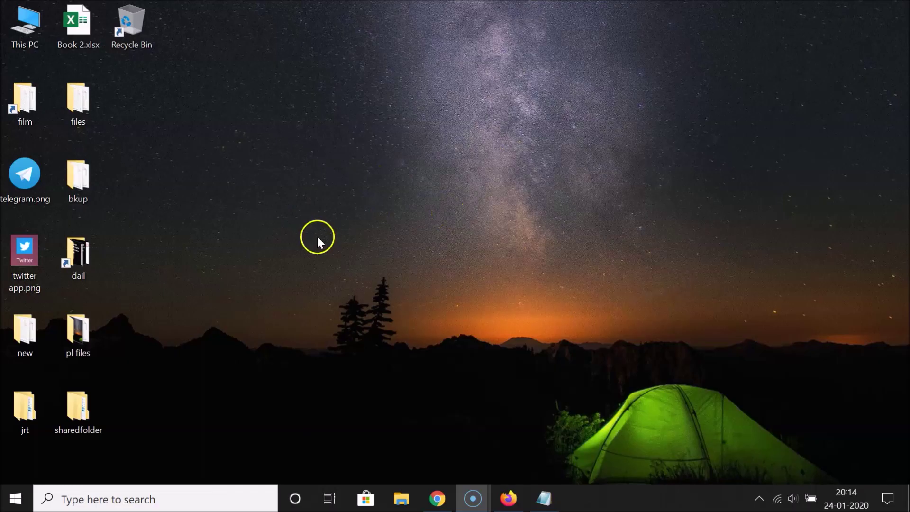
Bring the 'How to Restore Missing Recycle Bin in Windows 10?' Notepad note back into view.
left_click(545, 498)
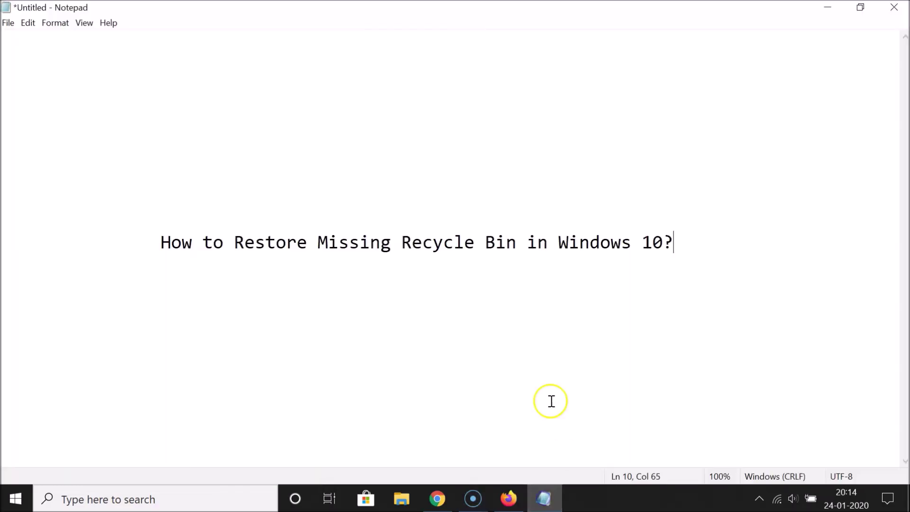